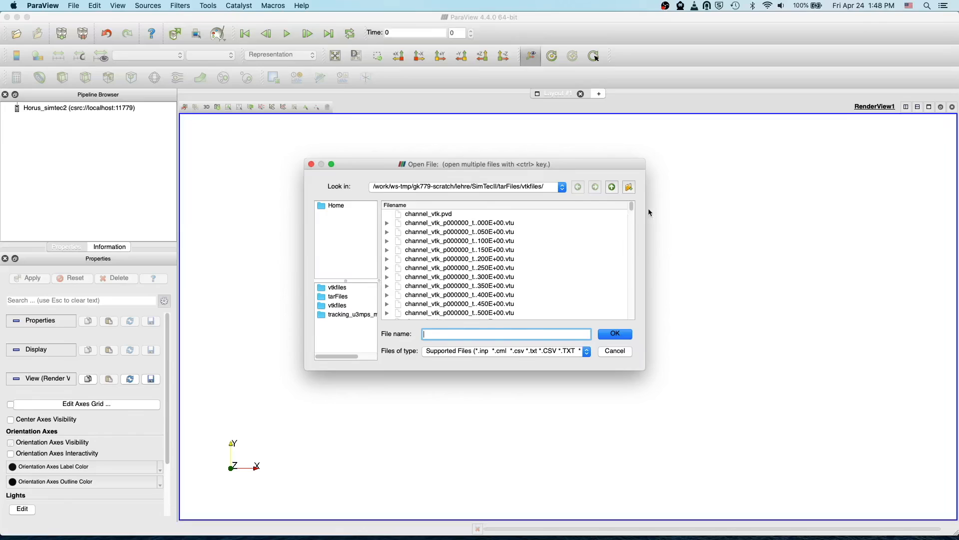
- Examine the .pvd, .vtu and .pvtu result files in the vtkfiles folder, expanding several time-step groups
drag(632, 206, 631, 314)
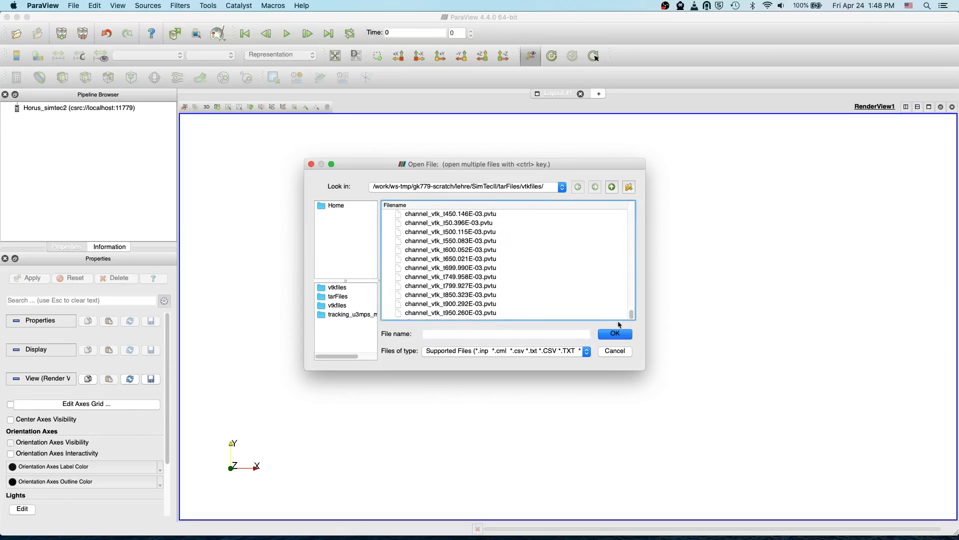
click(479, 260)
drag(632, 314, 634, 201)
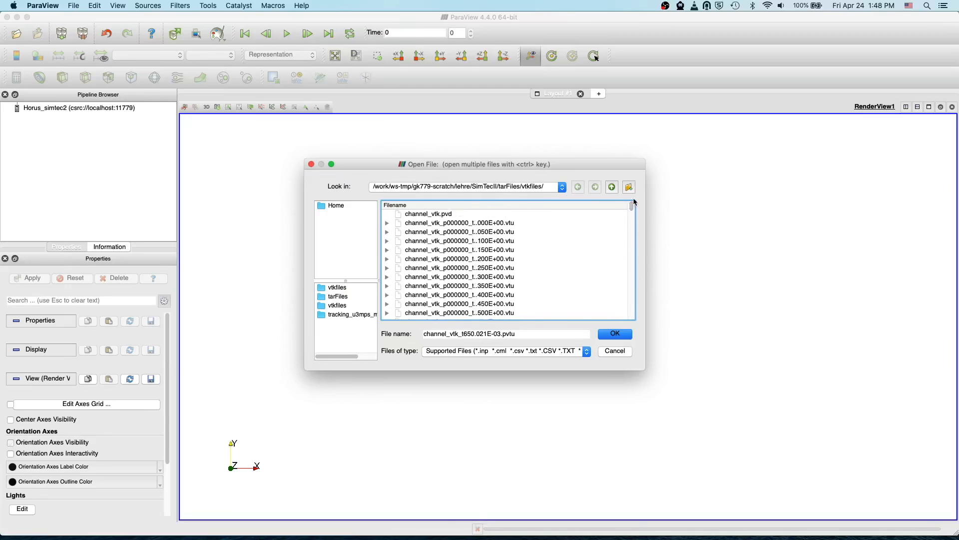
click(387, 223)
click(475, 232)
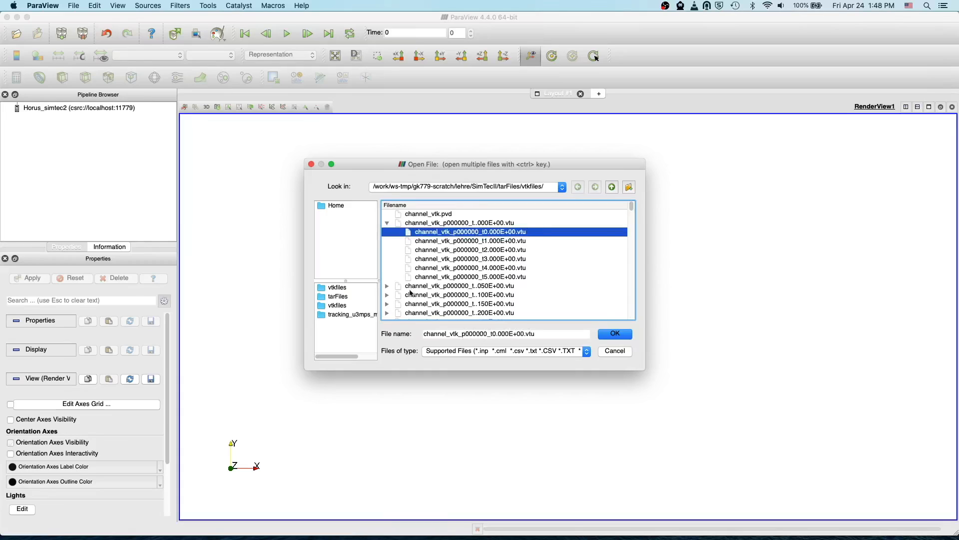
click(387, 286)
click(474, 296)
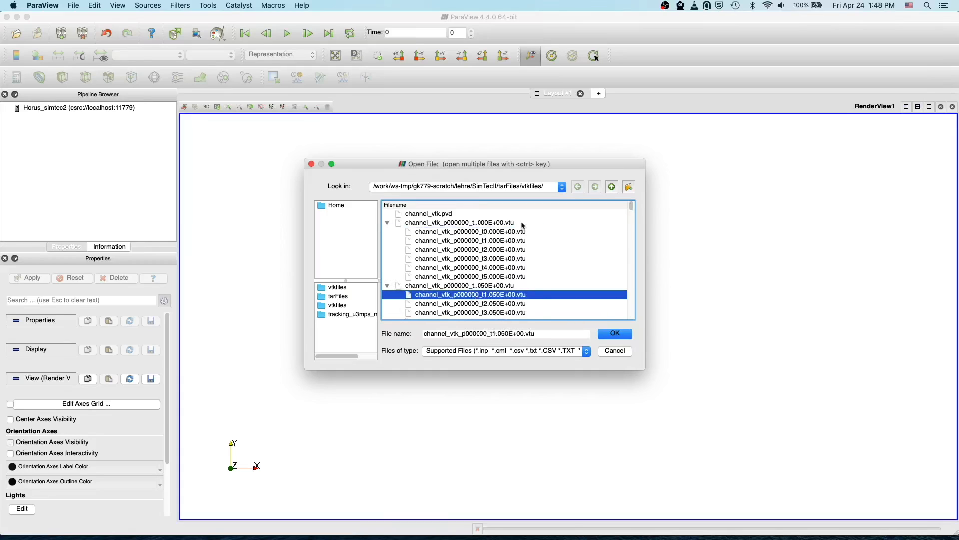
drag(632, 207, 638, 316)
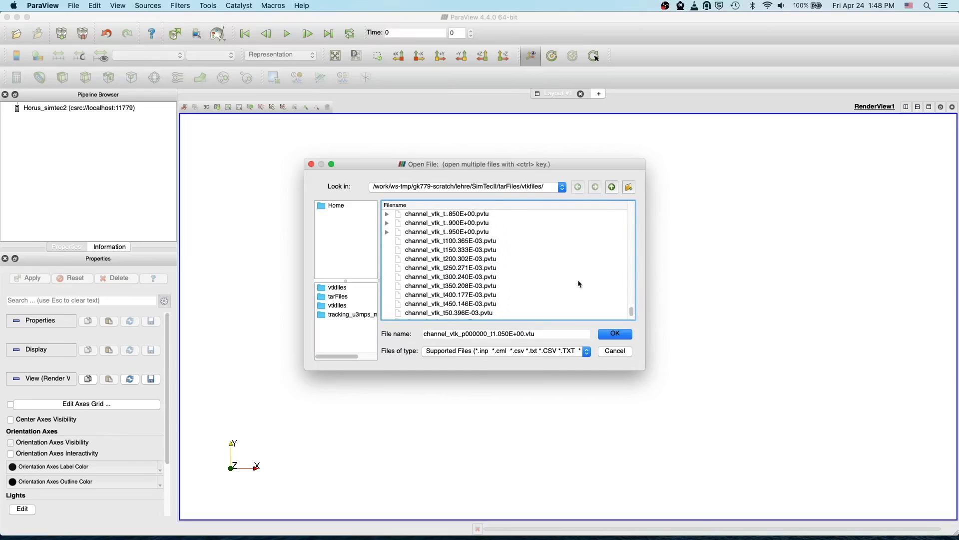
click(387, 232)
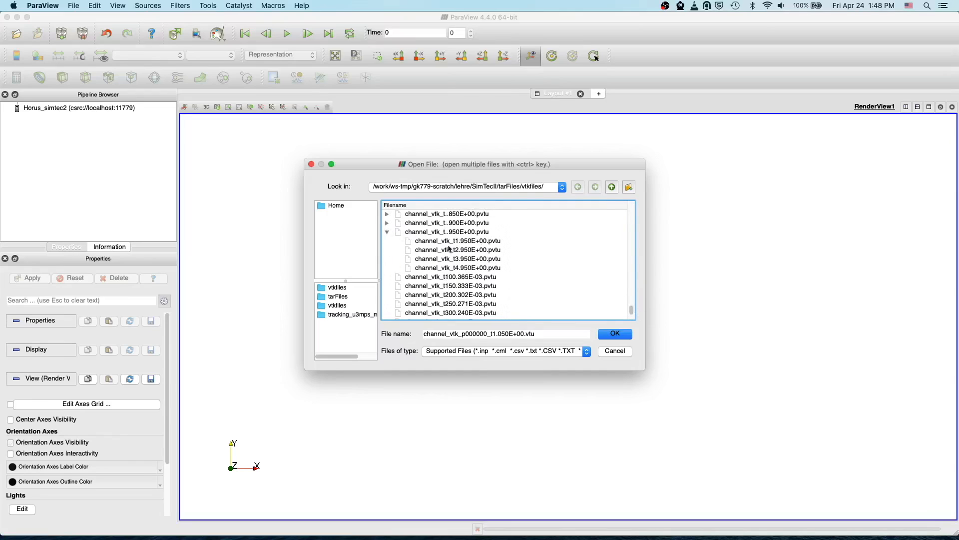
click(495, 242)
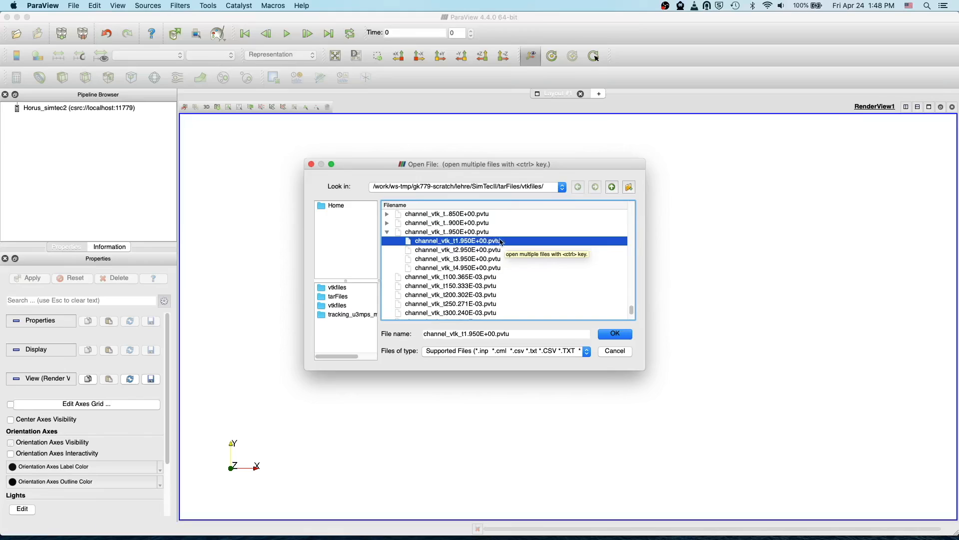
drag(631, 311, 640, 198)
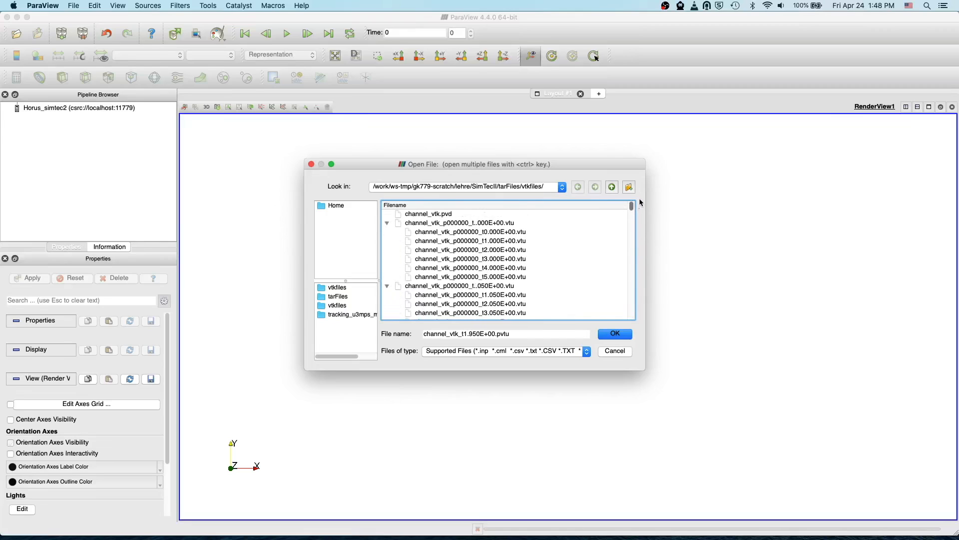
click(447, 214)
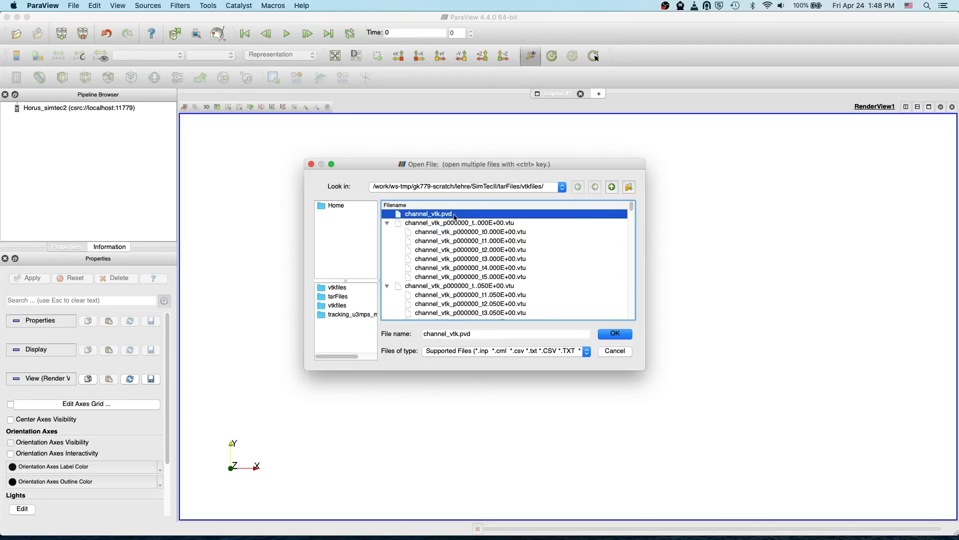
drag(631, 205, 632, 205)
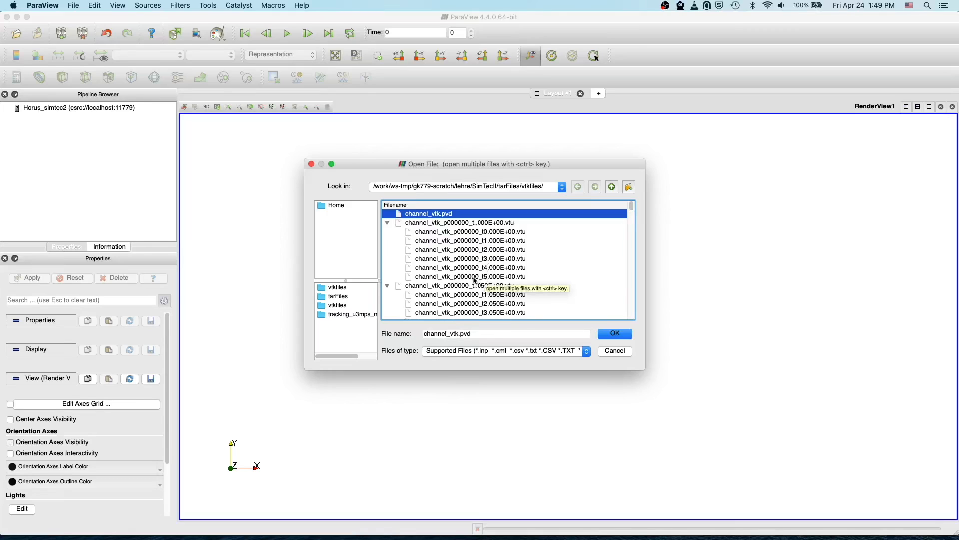
- Load channel_vtk_p000000_t5.000E+00.vtu into the view, and delete it from the pipeline after viewing
click(505, 278)
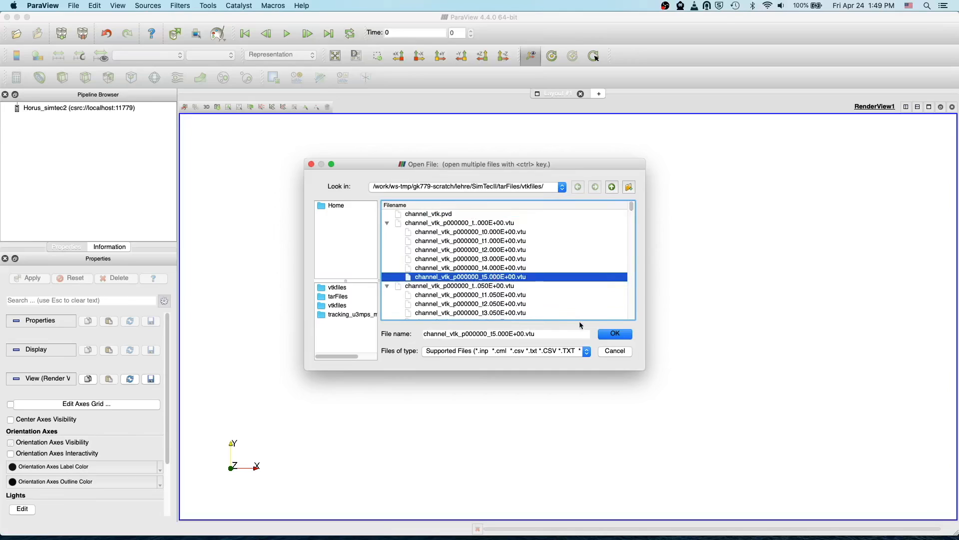
click(620, 338)
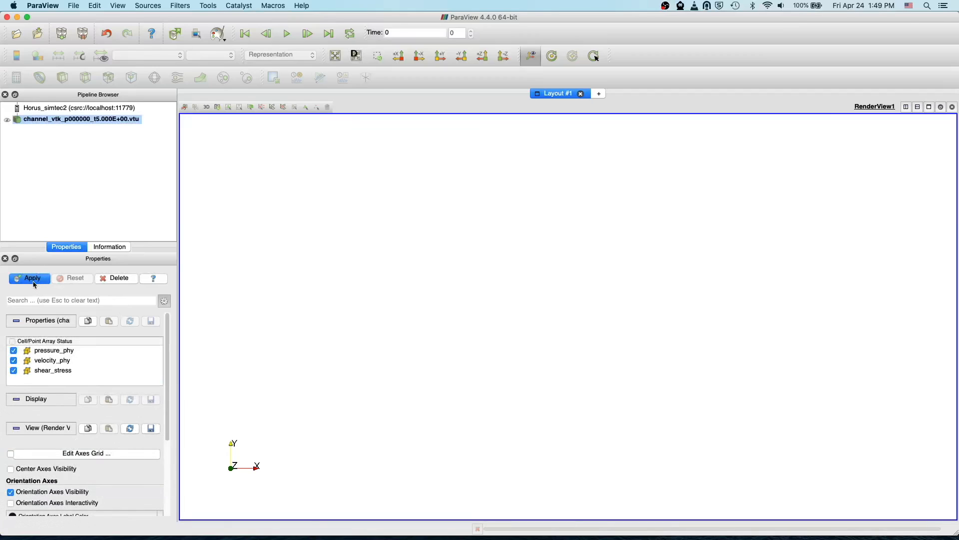
click(34, 285)
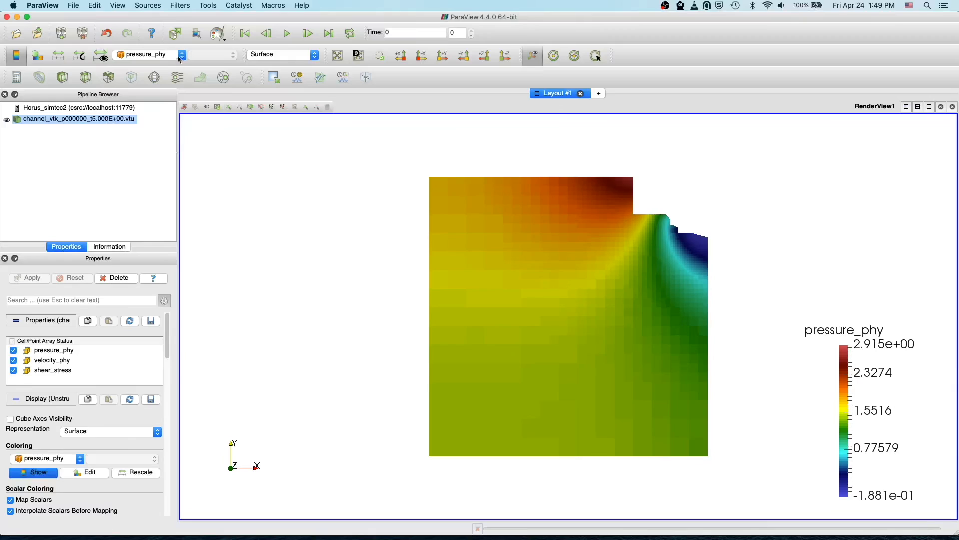
click(120, 279)
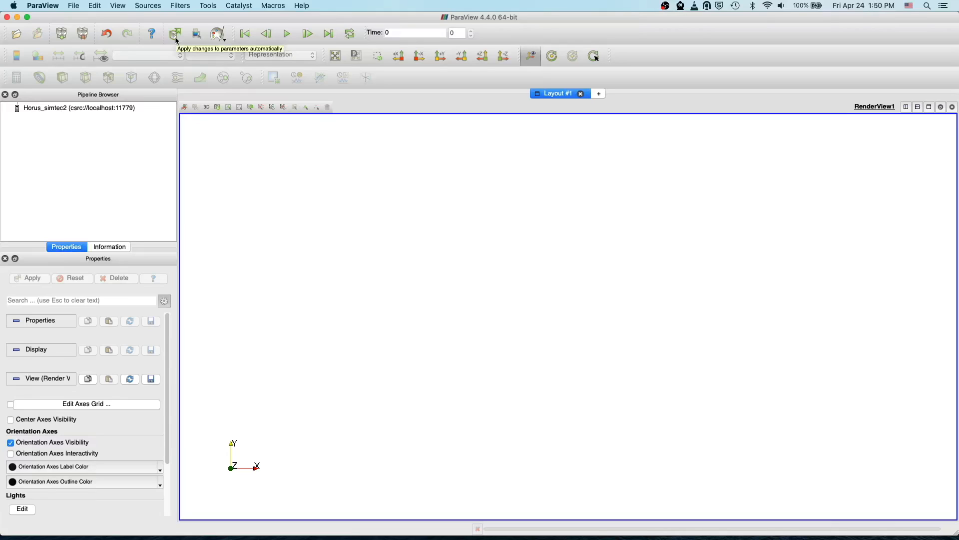
- Enable automatic applying of parameter changes and open channel_vtk_t5.000E+00.pvtu from the vtkfiles folder
click(176, 37)
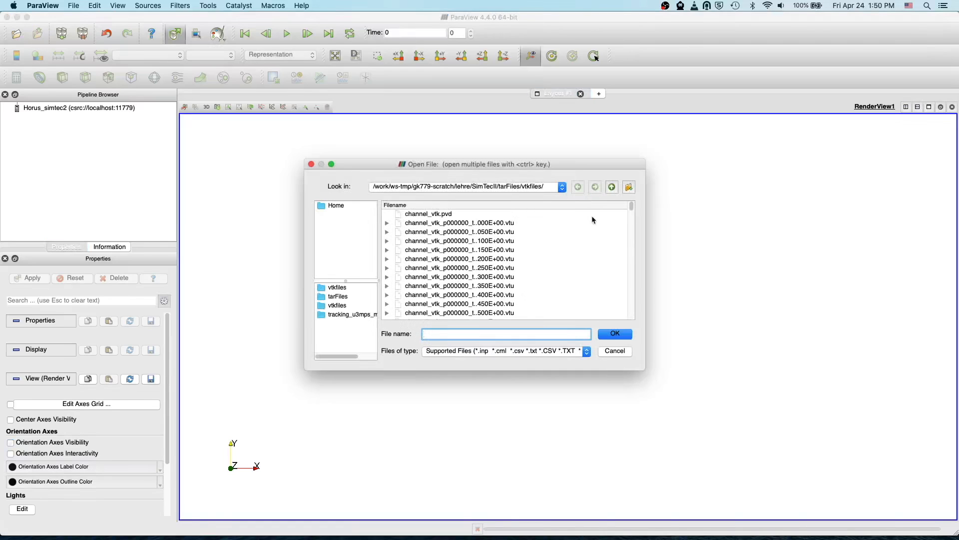
drag(634, 211, 634, 268)
scroll(579, 267, down, 3)
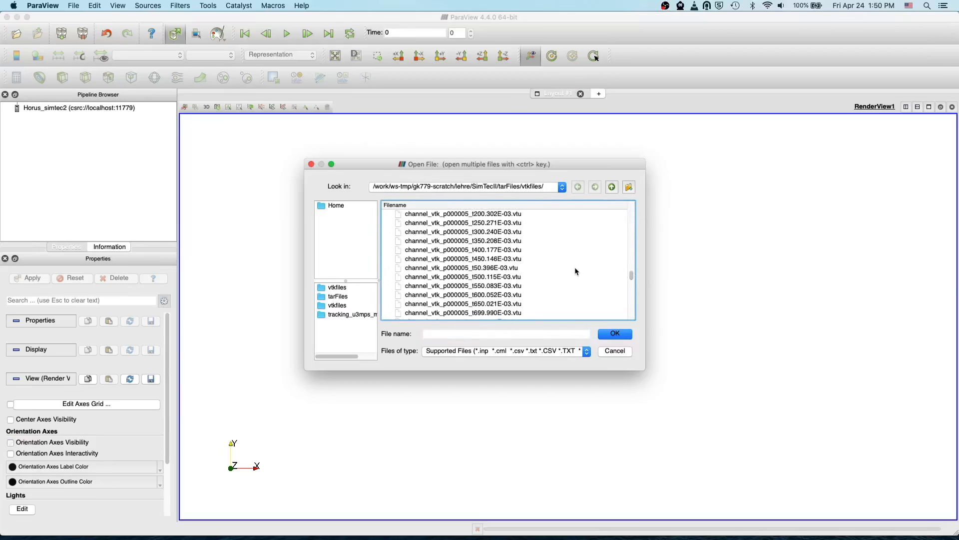
scroll(575, 268, down, 8)
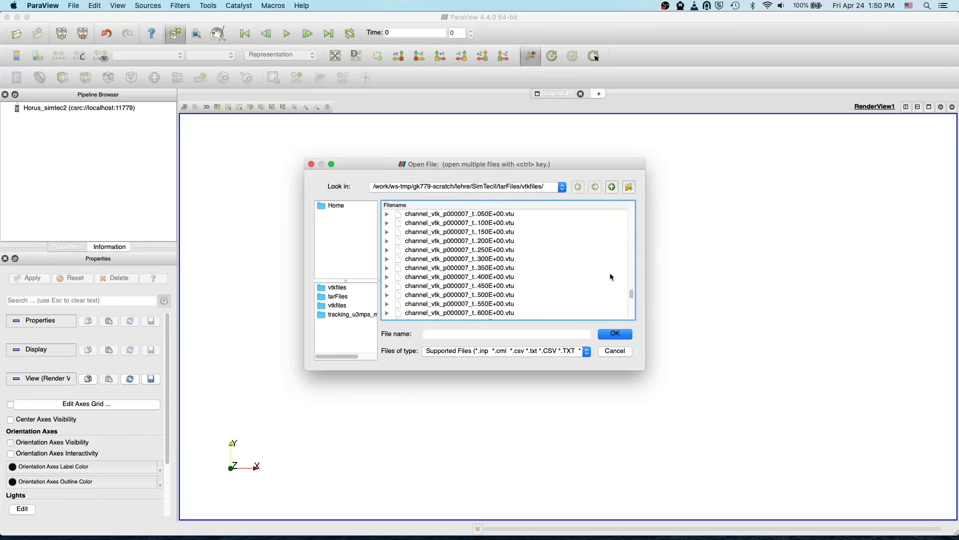
drag(632, 295, 632, 308)
click(387, 223)
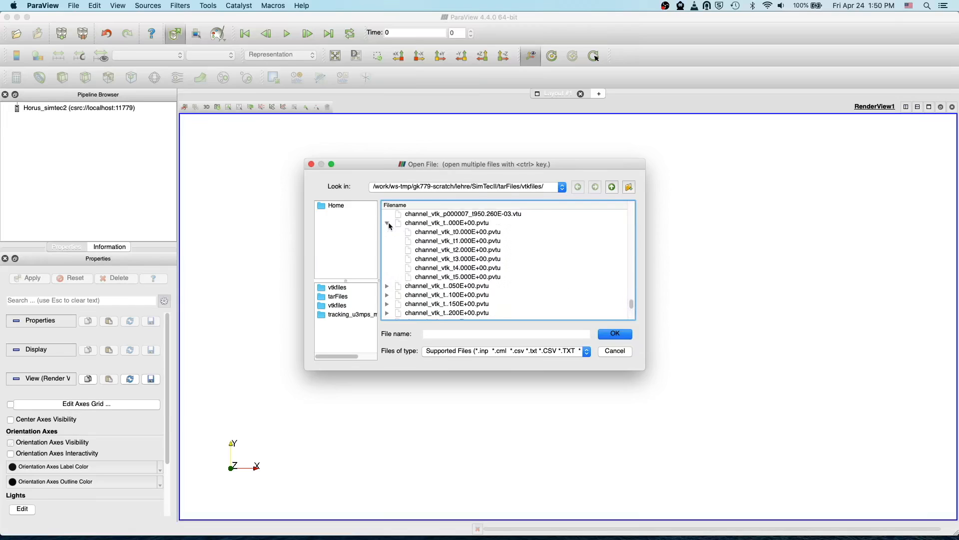
click(444, 283)
double_click(447, 275)
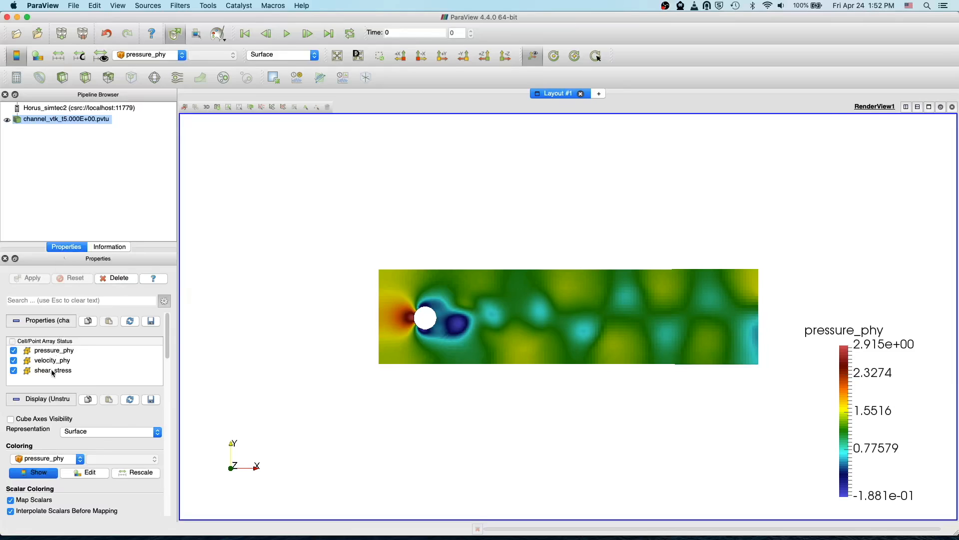
- Examine the loaded dataset's statistics, data arrays and bounds, and return to its properties
click(105, 246)
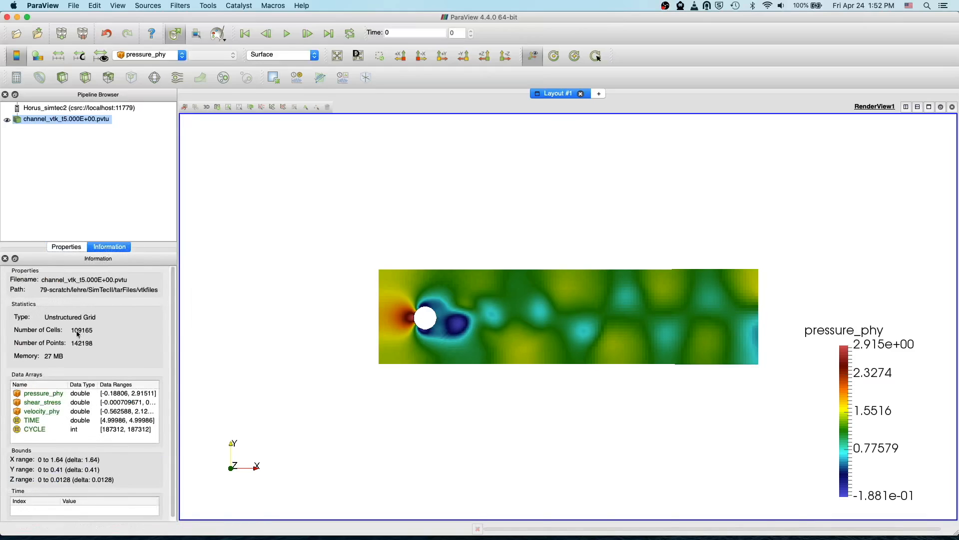
drag(76, 334, 84, 334)
scroll(88, 338, down, 1)
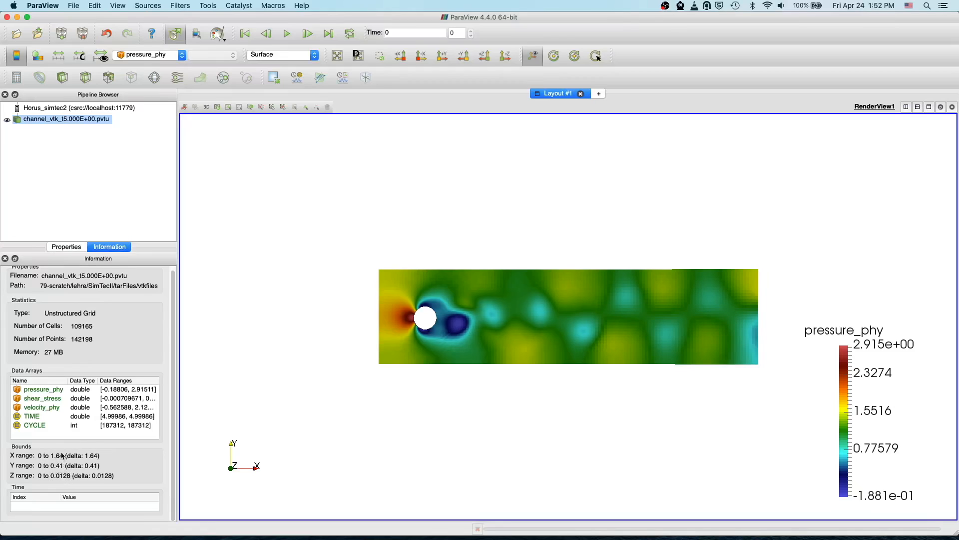
click(70, 247)
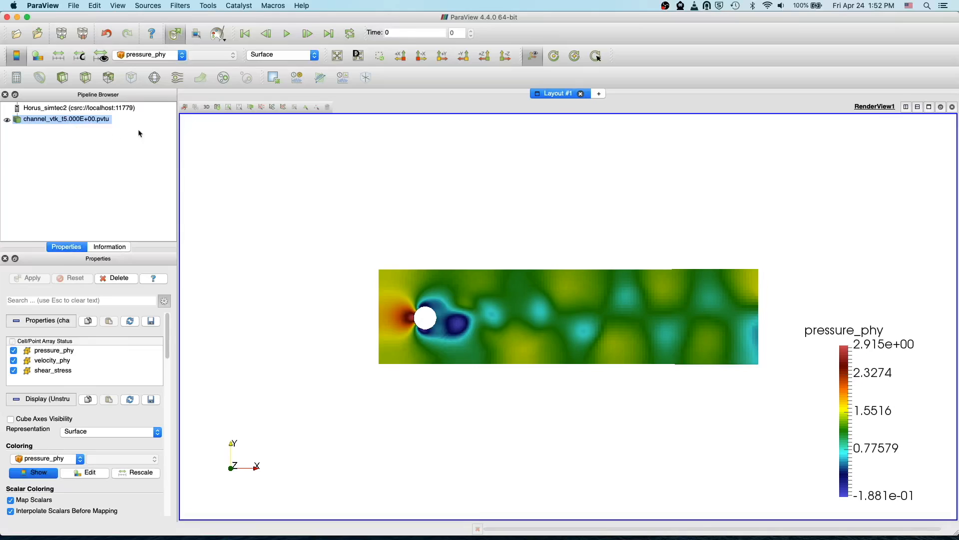
- Delete the .pvtu dataset from the pipeline and open the channel_vtk.pvd time series
click(114, 279)
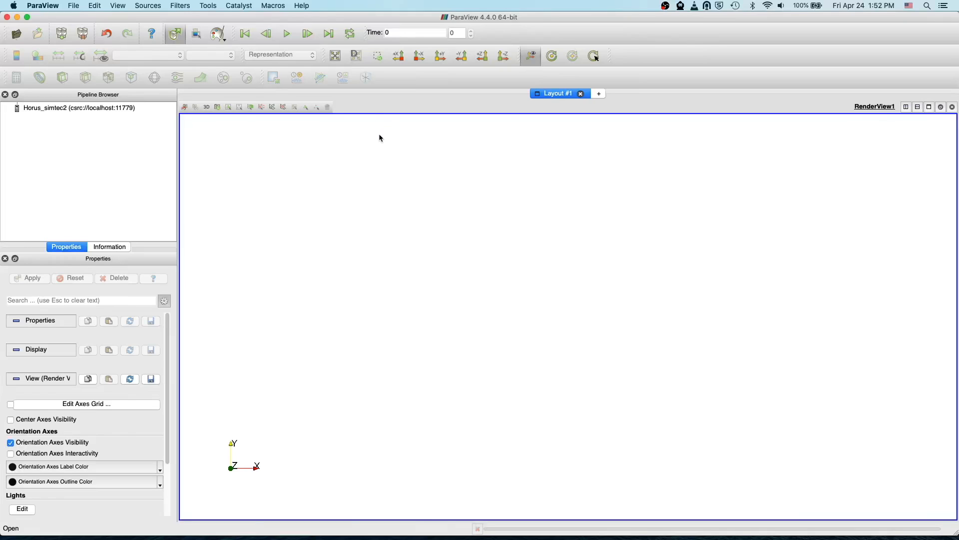
double_click(417, 214)
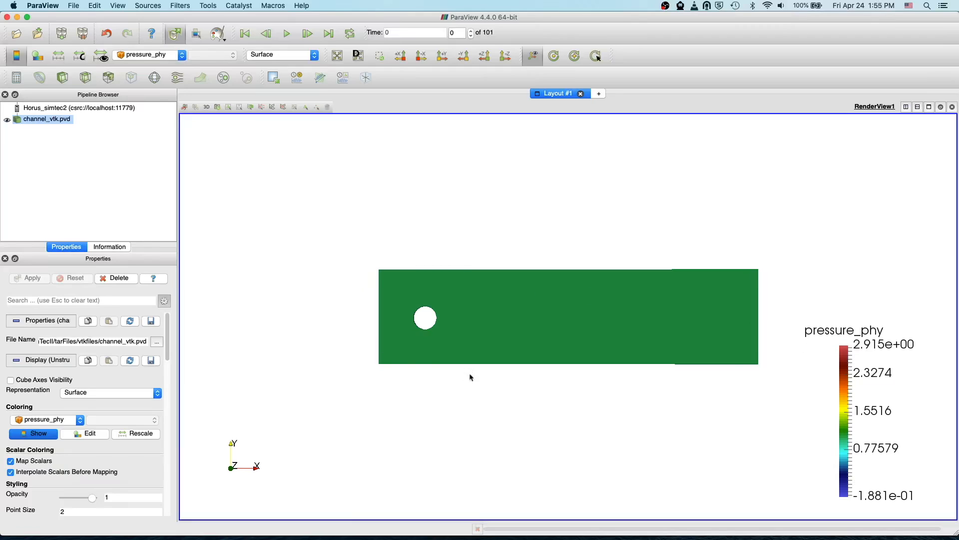
- Rescale the pressure_phy coloring to the data range at the first time step and again at the last one
click(58, 59)
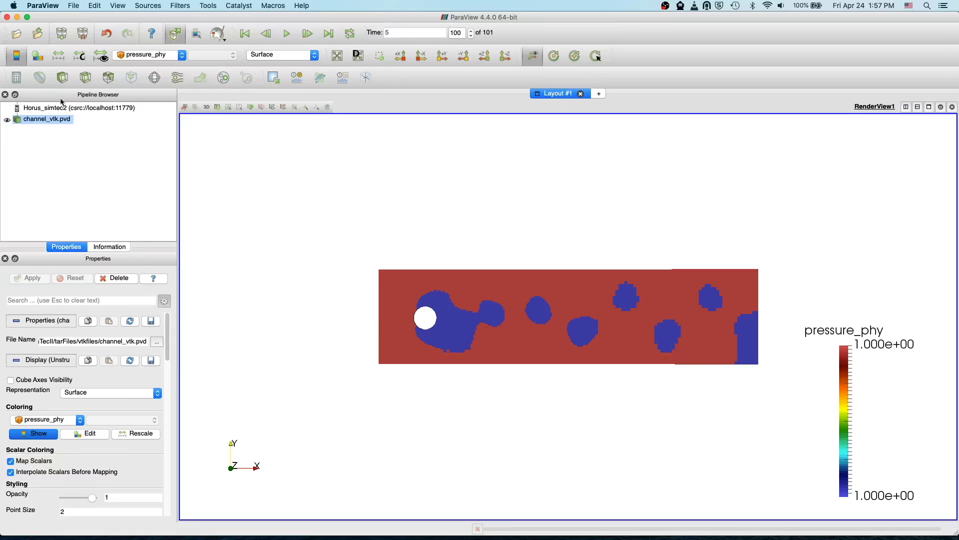
click(59, 56)
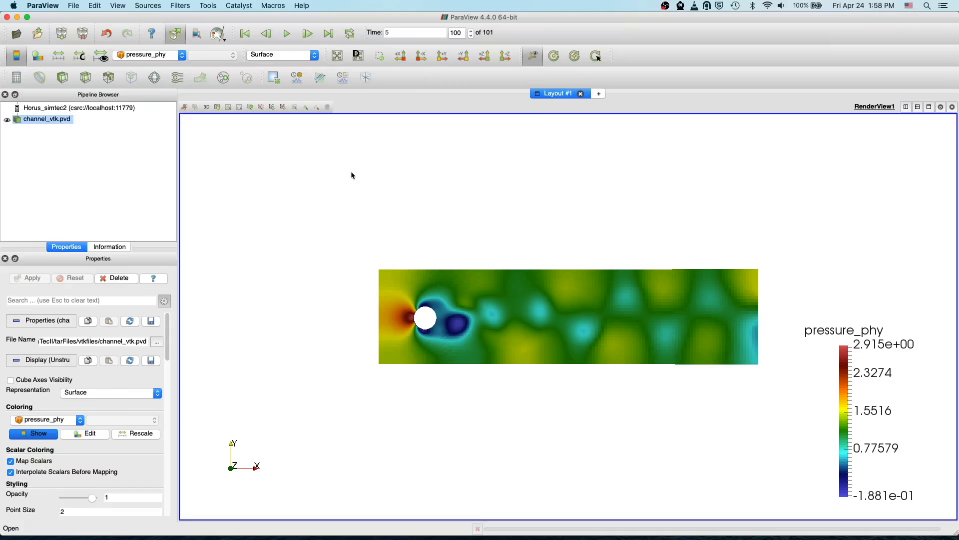
- Open the cylinder.stl geometry from the parent tarFiles folder
click(613, 188)
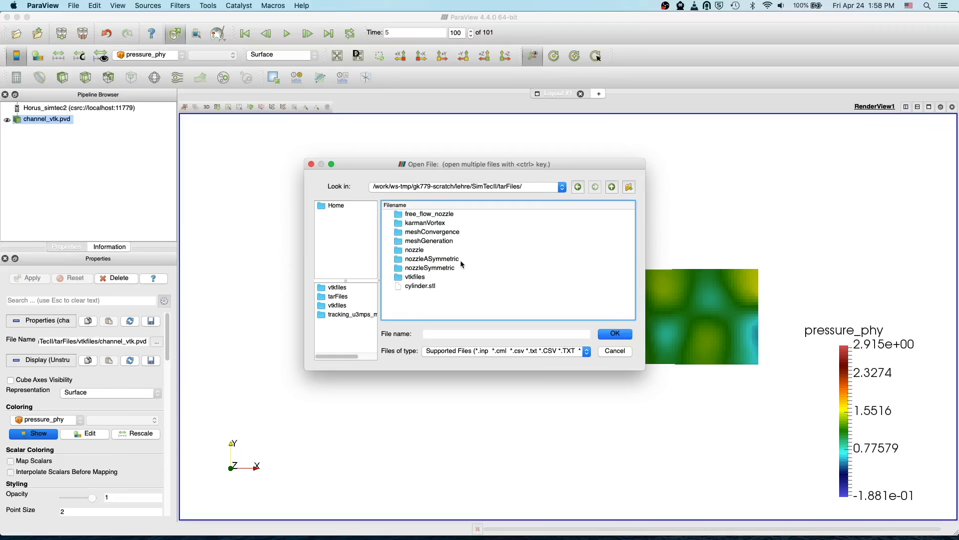
click(429, 286)
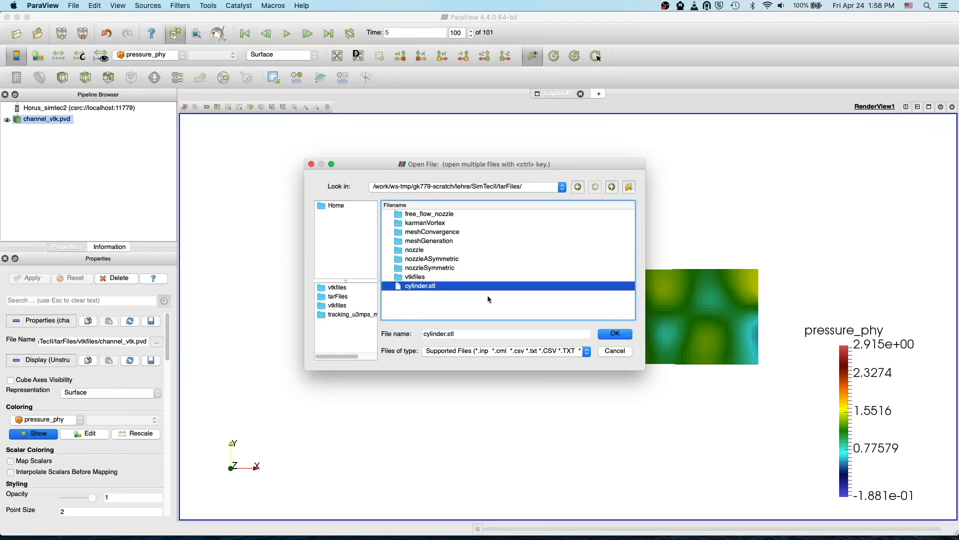
click(625, 335)
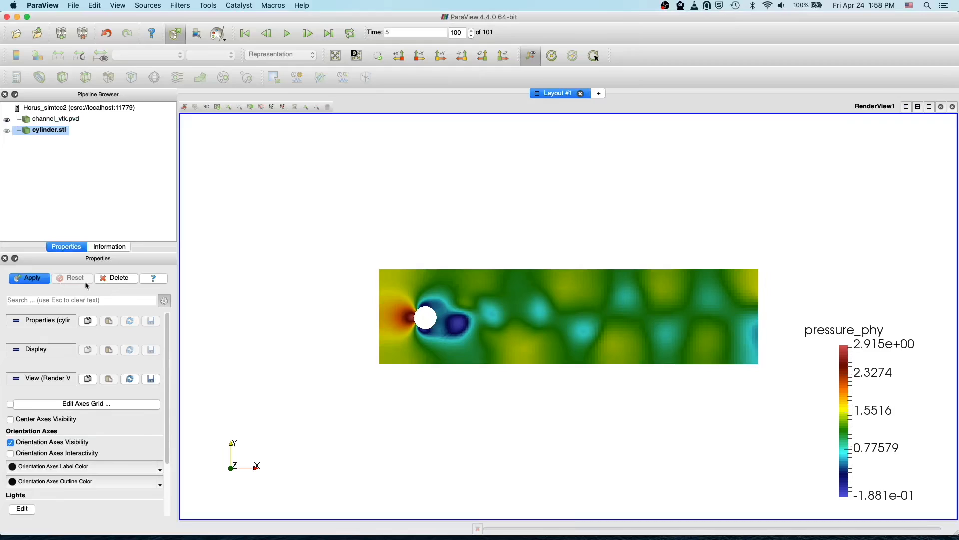